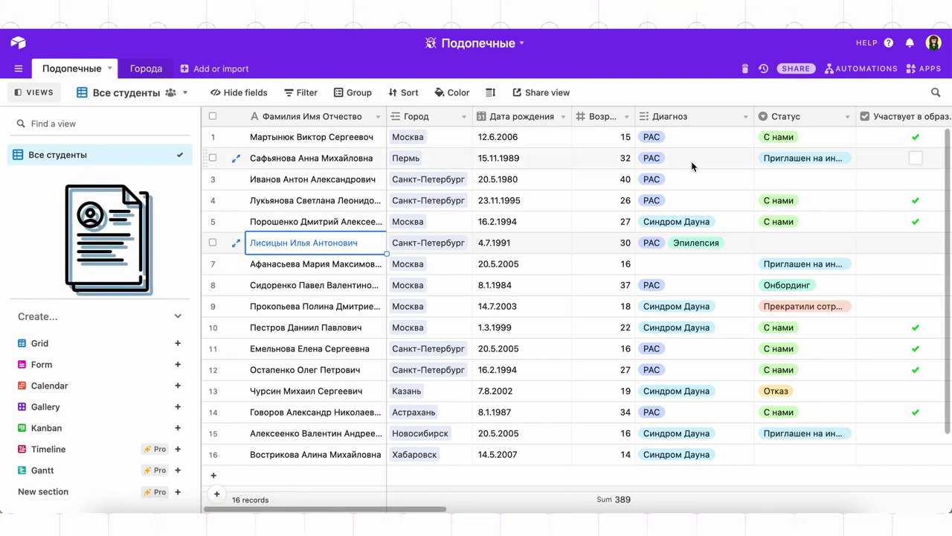
scroll(691, 161, right, 3)
click(802, 114)
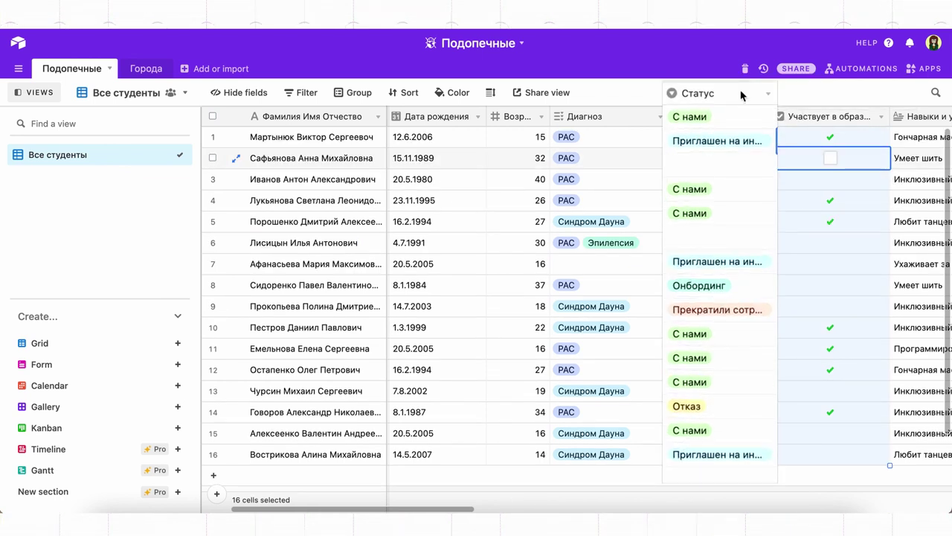
drag(740, 94, 733, 106)
click(716, 179)
click(711, 239)
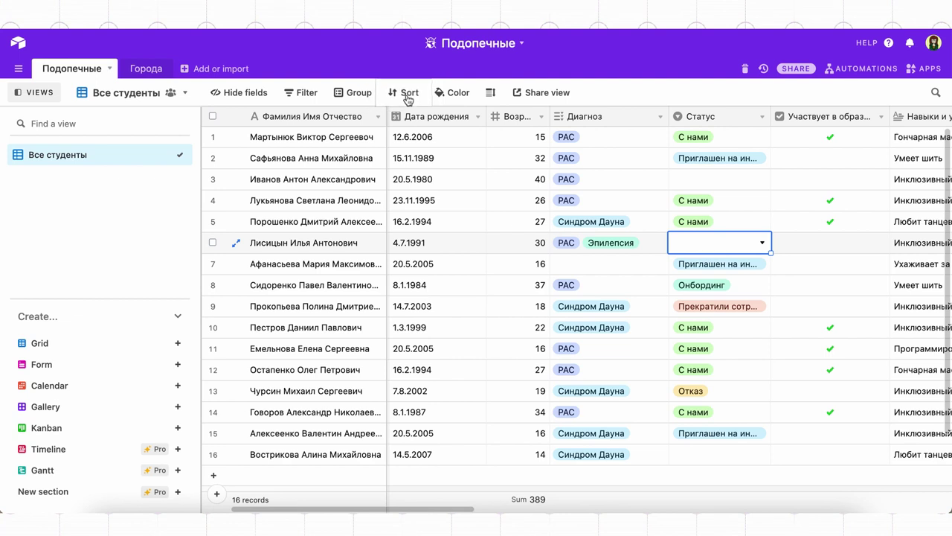
click(140, 207)
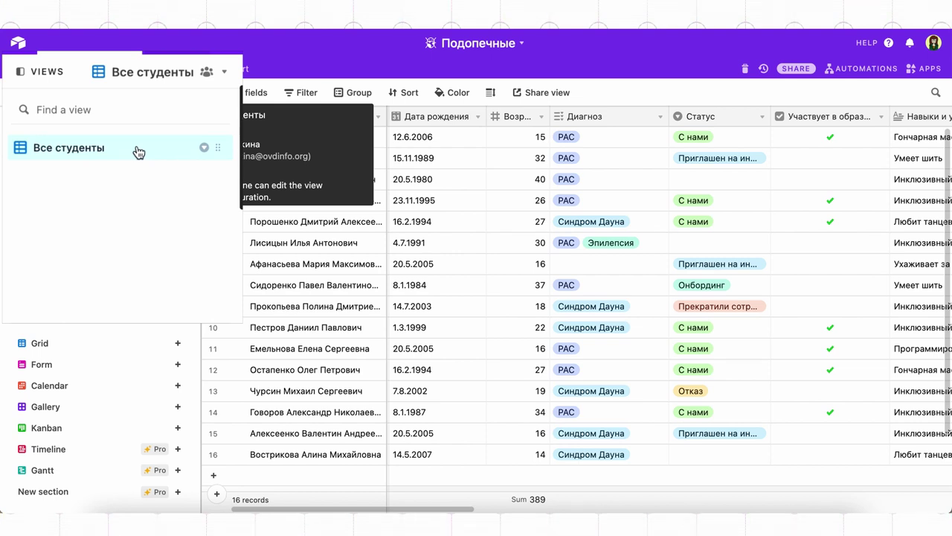
Rename the view "Все студенты" to "Все подопечные"
double_click(138, 151)
click(137, 147)
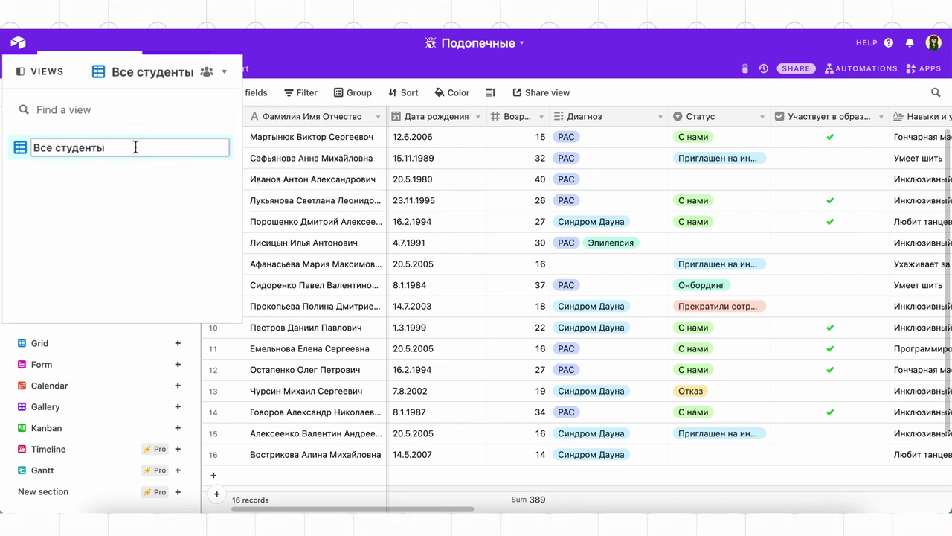
double_click(120, 146)
text(подопечные)
click(105, 208)
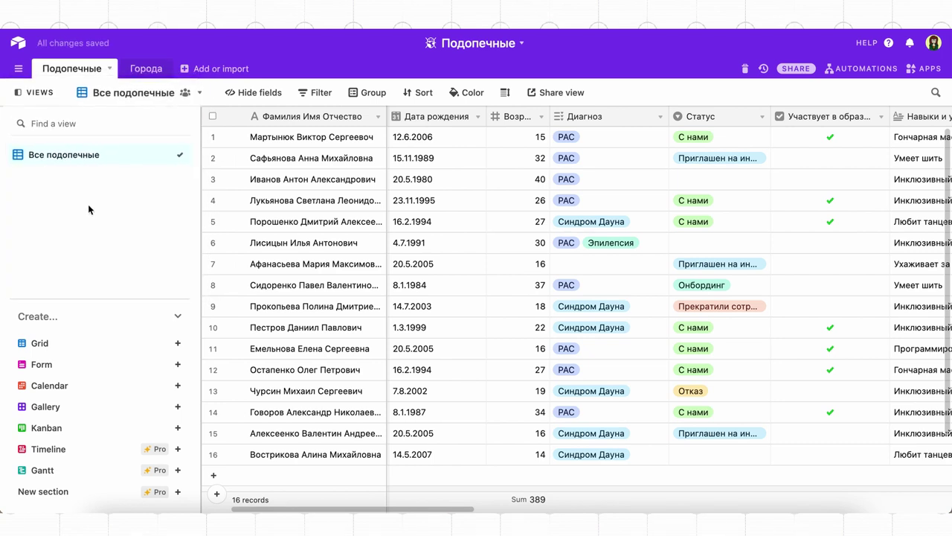
Duplicate the view "Все подопечные" and name the copy "Обзвон новичков"
right_click(108, 166)
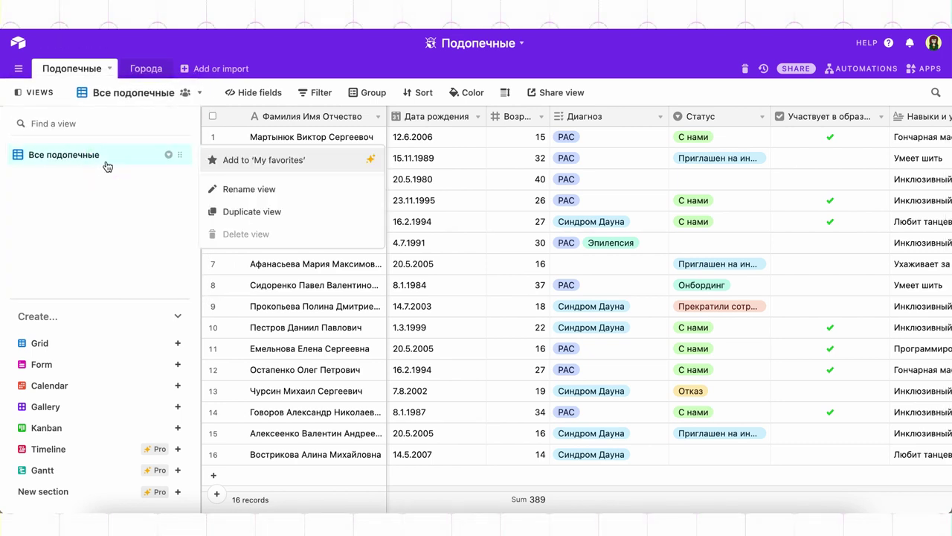
click(225, 210)
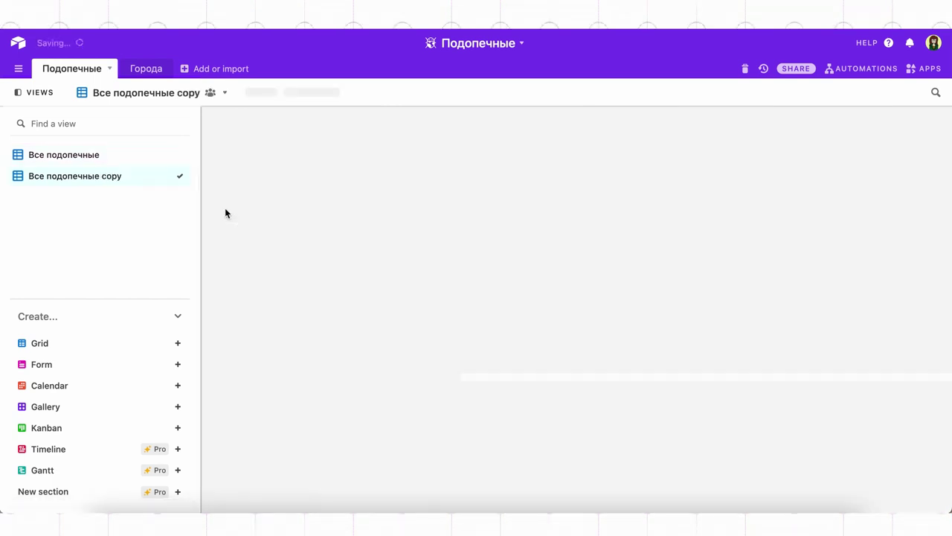
text(Обзвон новичков)
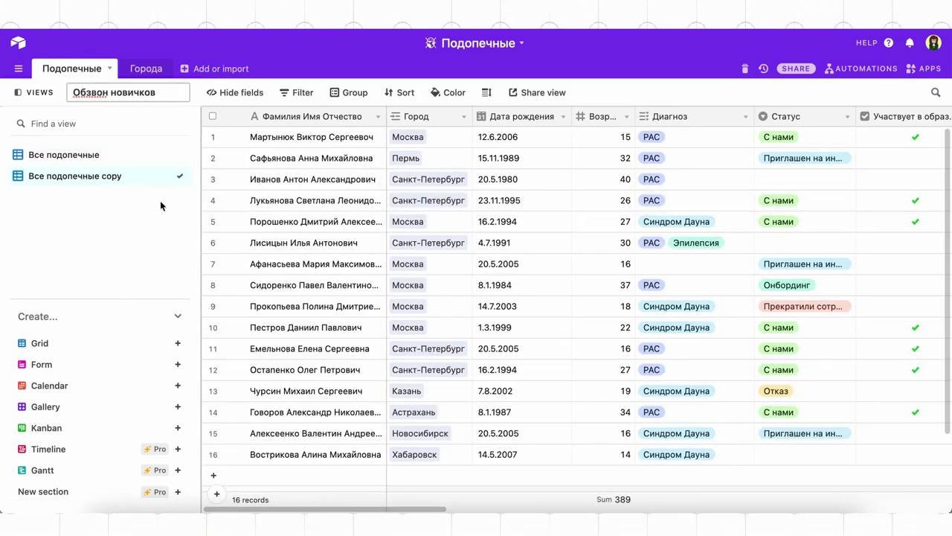
key(Return)
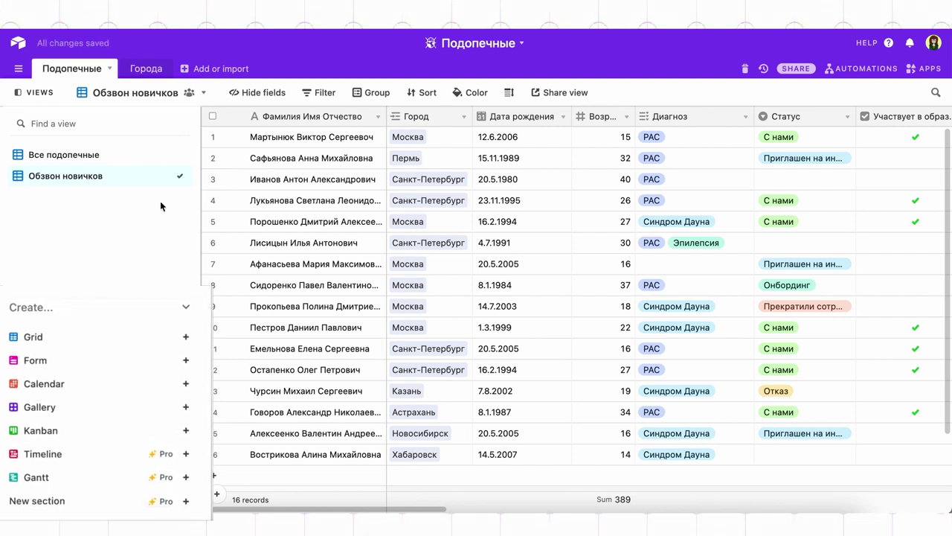
Create a new grid view named "В тьюторской программе"
click(65, 343)
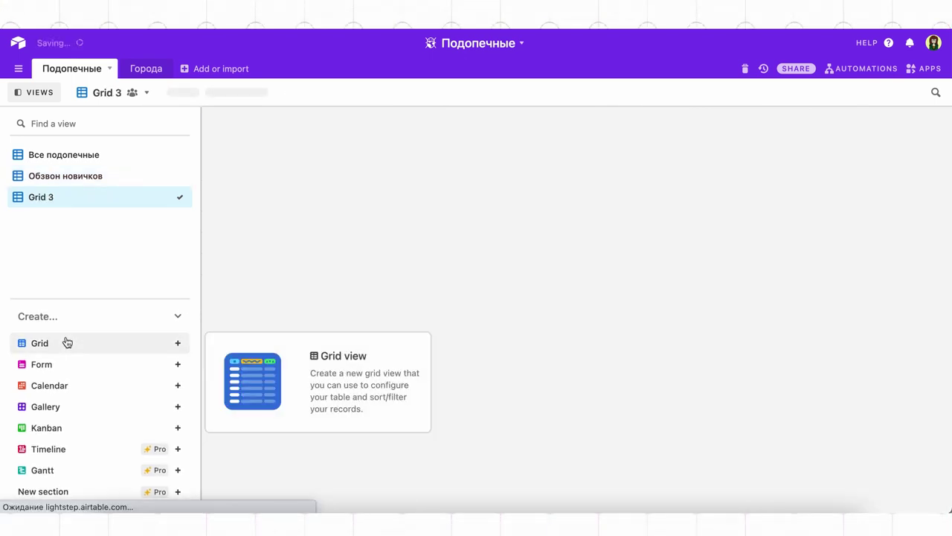
text(В тьюторской программе)
key(Return)
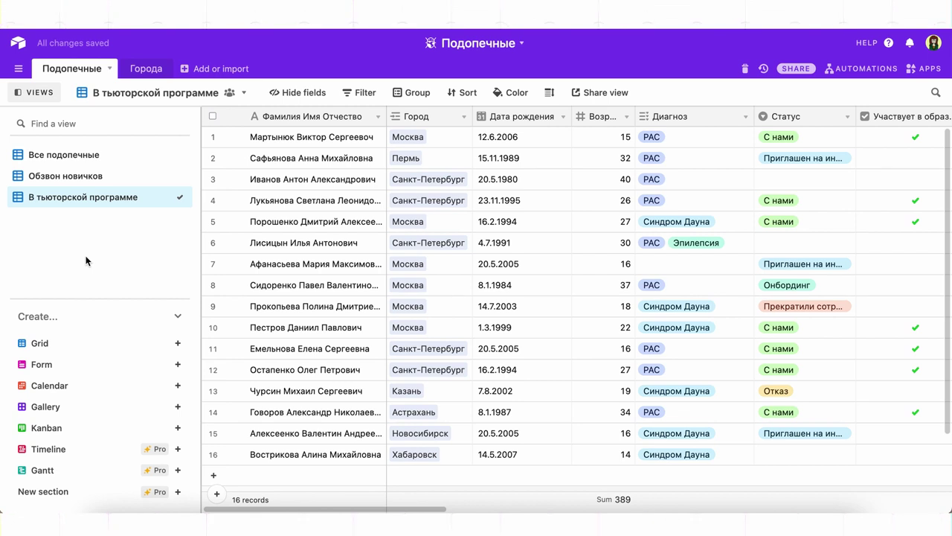
right_click(88, 198)
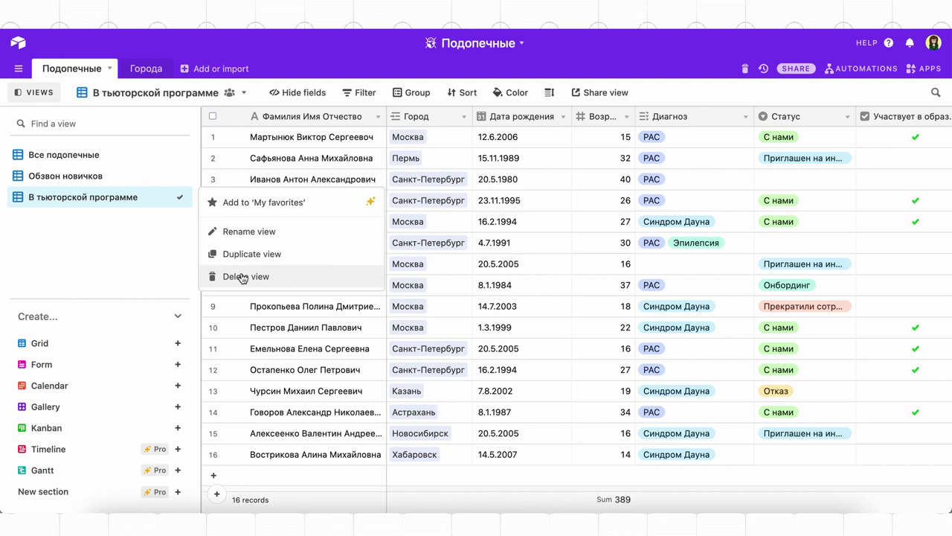
click(155, 251)
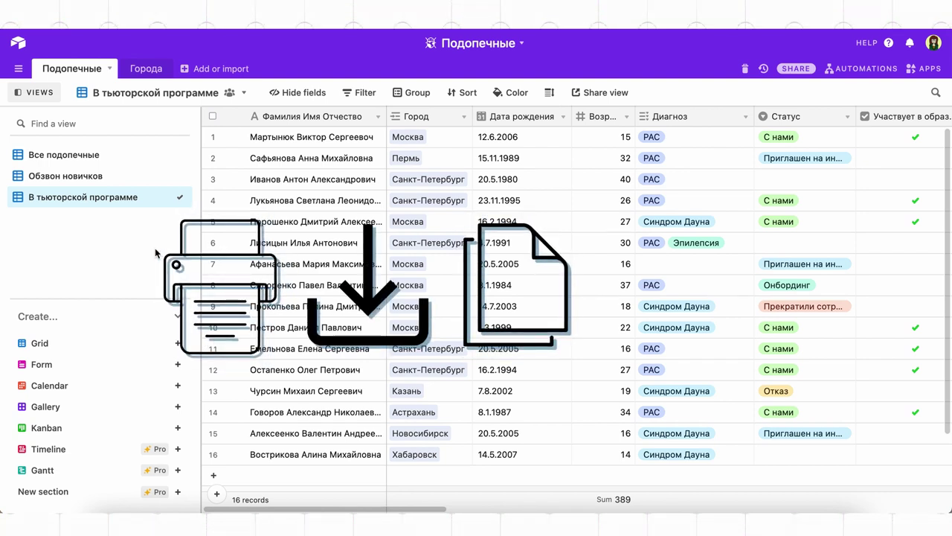
Create a shareable grid view link for "В тьюторской программе" and check the shared page's download and print options
click(603, 95)
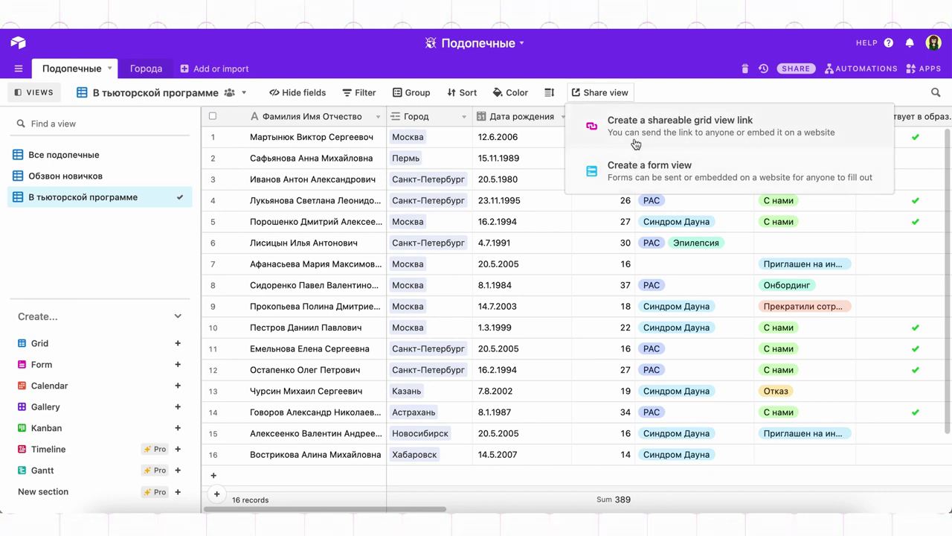
click(636, 134)
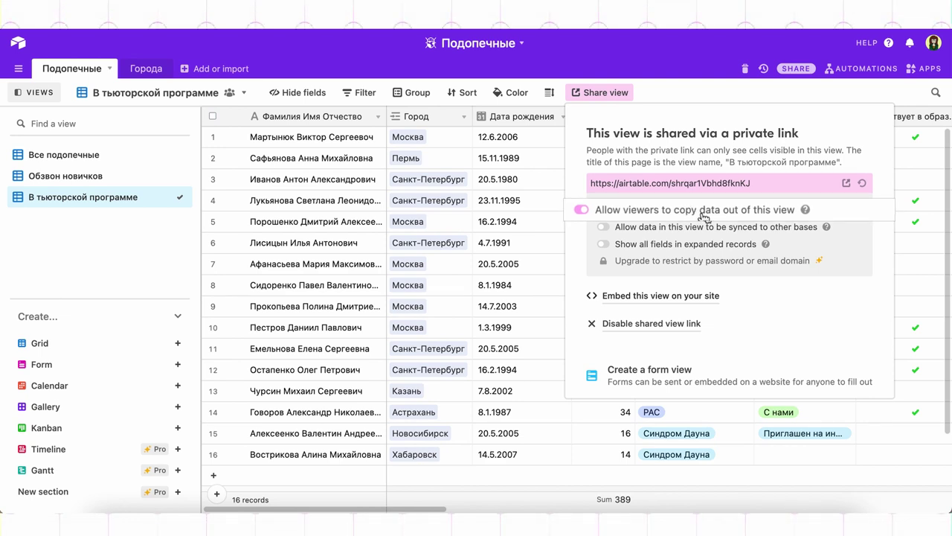
click(847, 183)
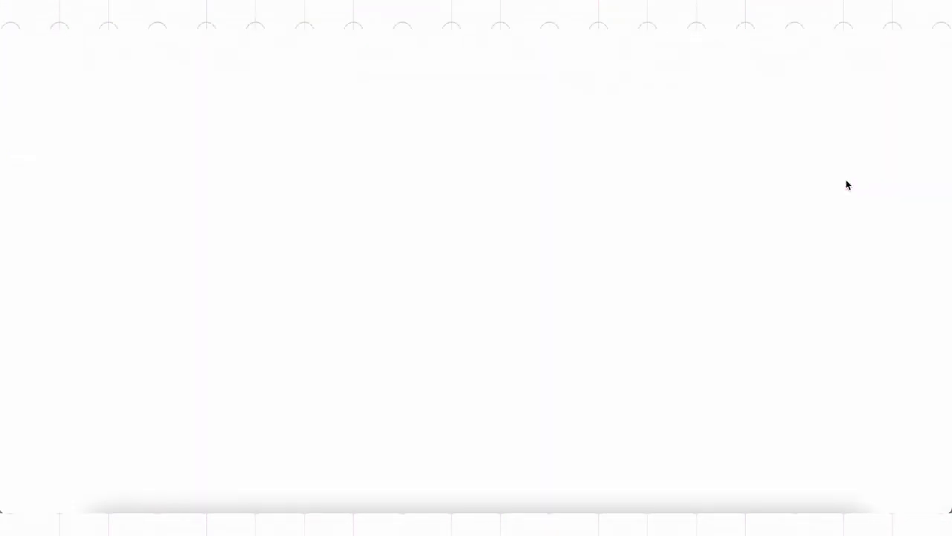
click(274, 74)
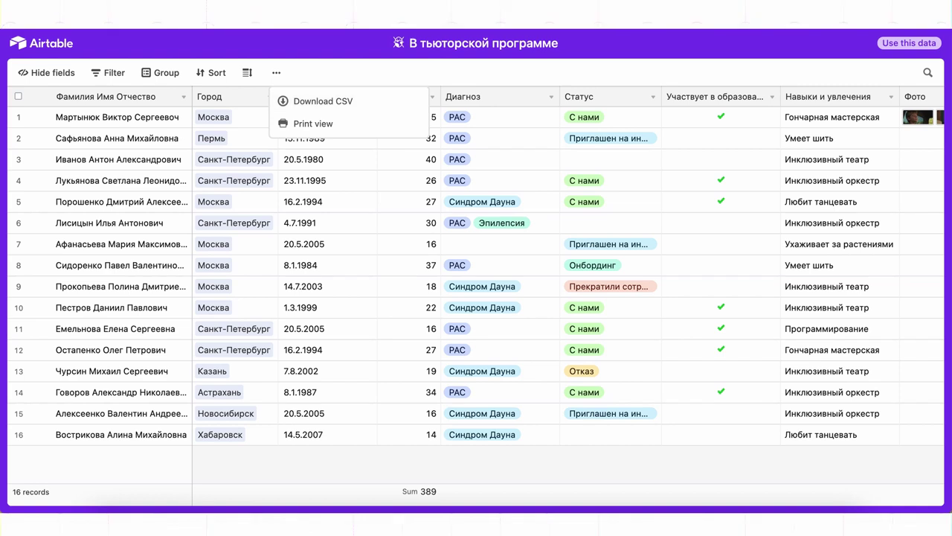
key(ctrl+w)
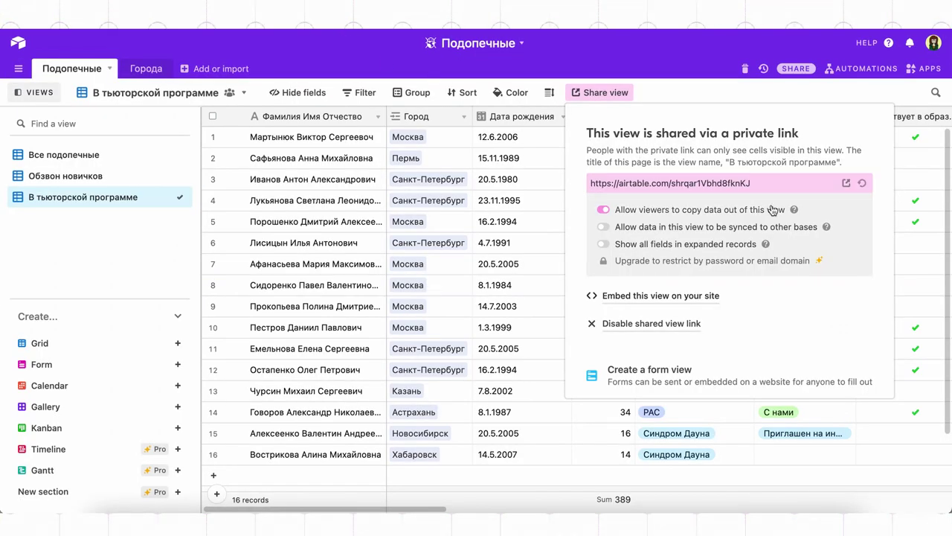
Replace the shared link of "В тьюторской программе" with a newly generated one
click(862, 185)
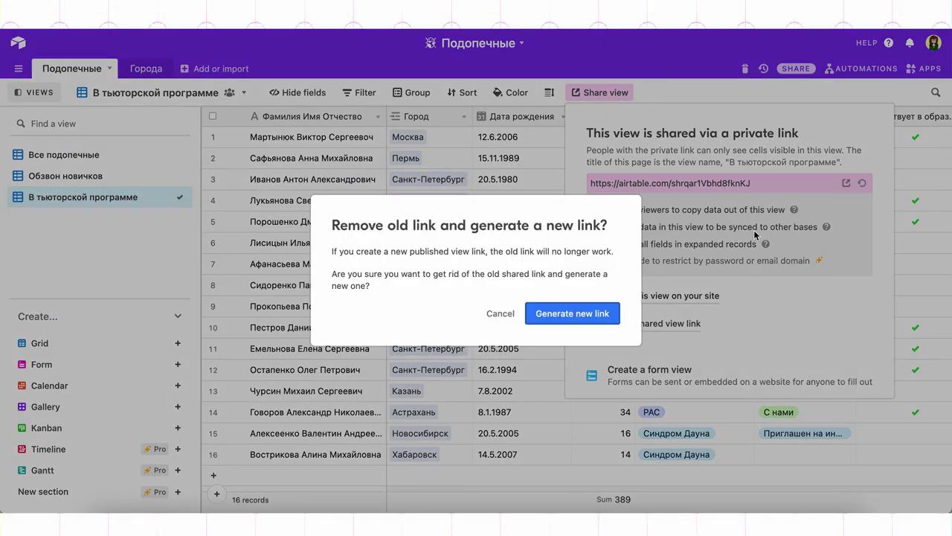
click(597, 311)
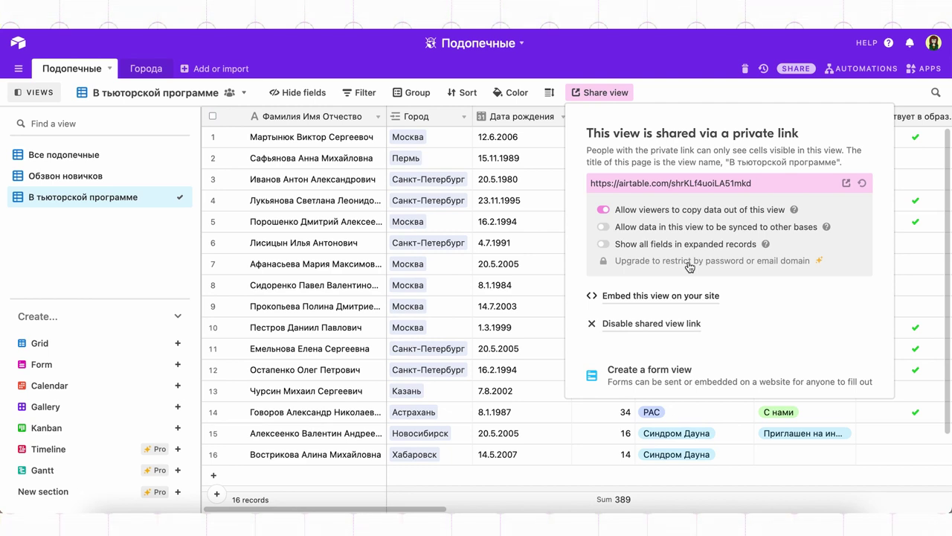
click(658, 97)
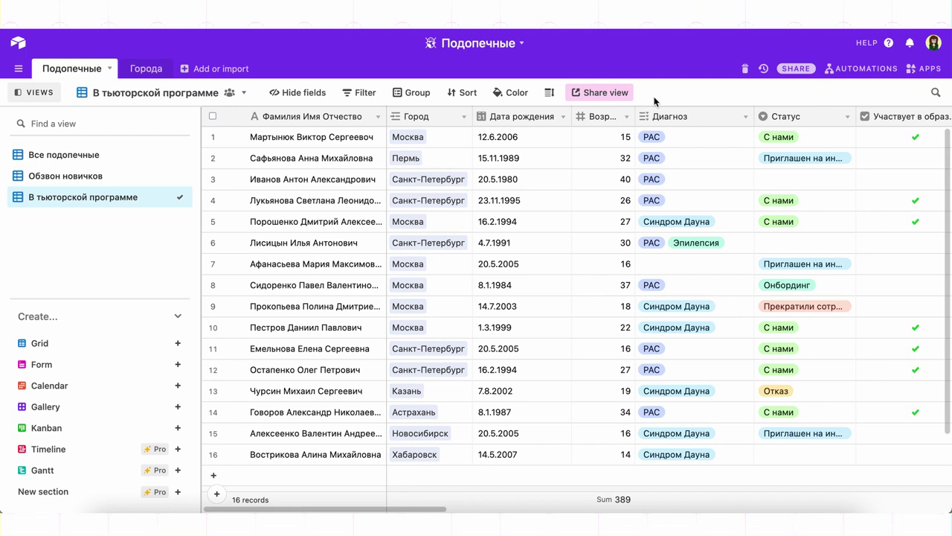
right_click(149, 199)
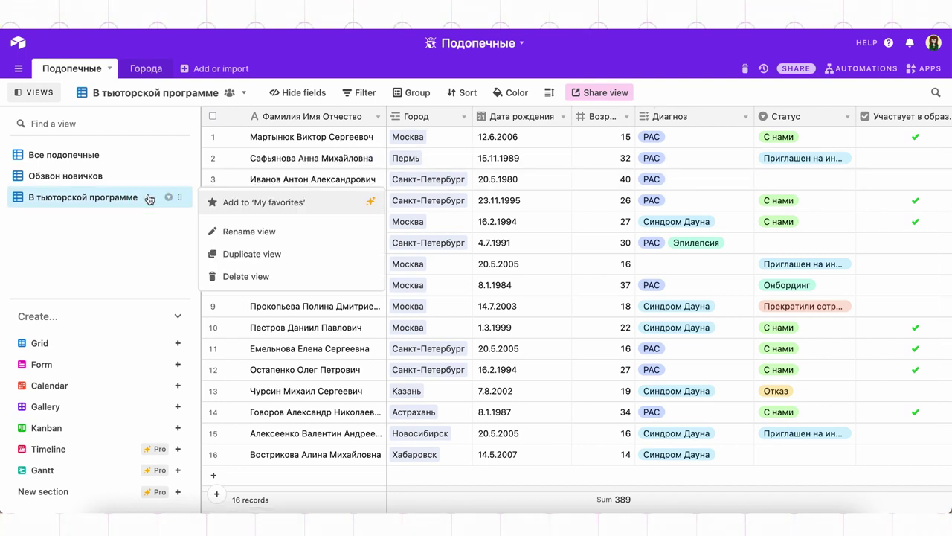
click(242, 278)
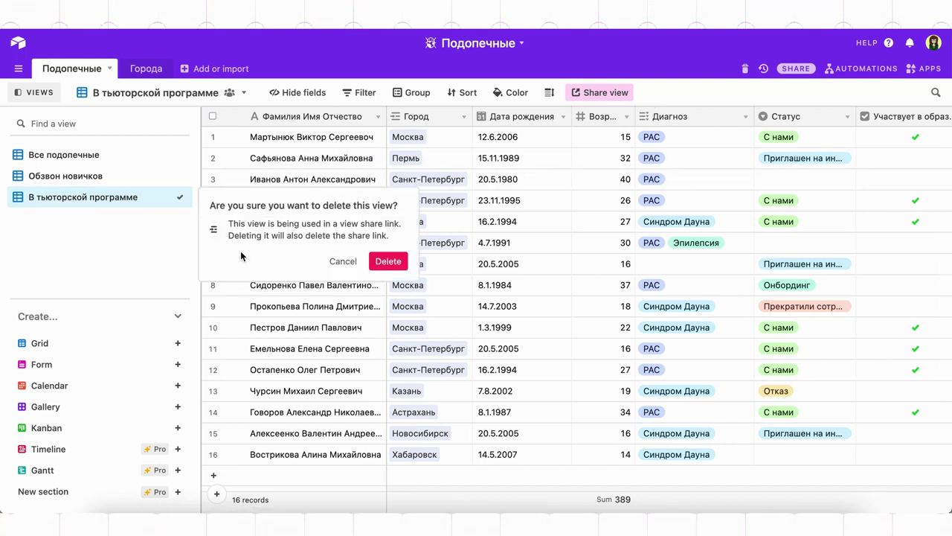
click(338, 262)
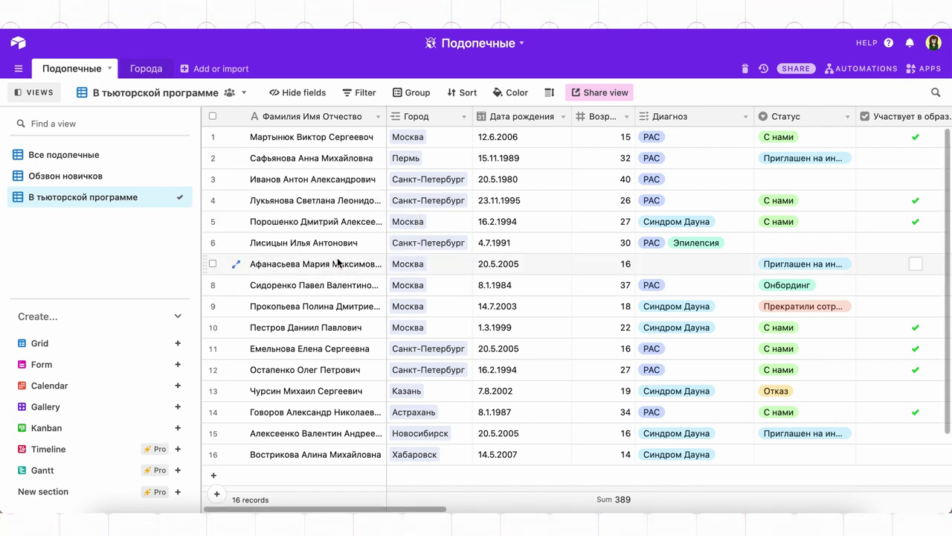
Switch to the view "Все подопечные"
click(142, 154)
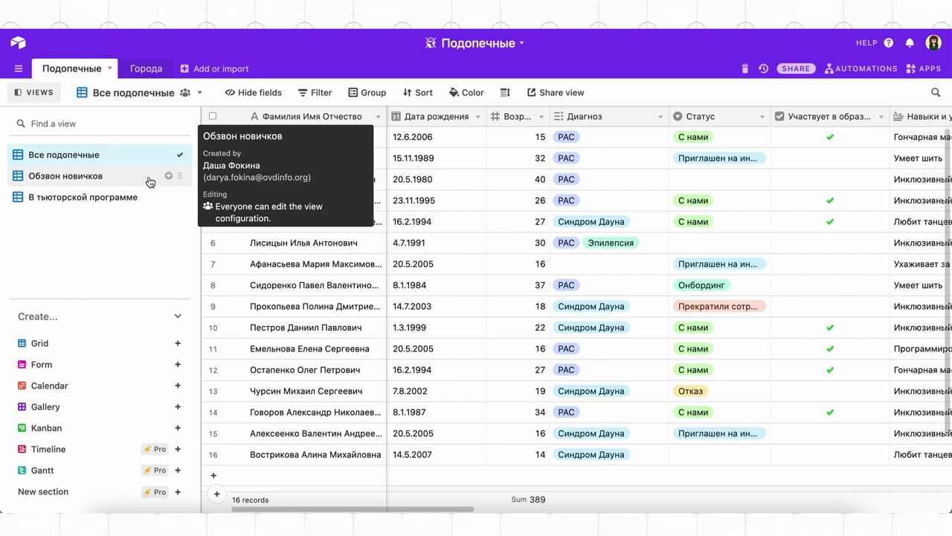
click(303, 250)
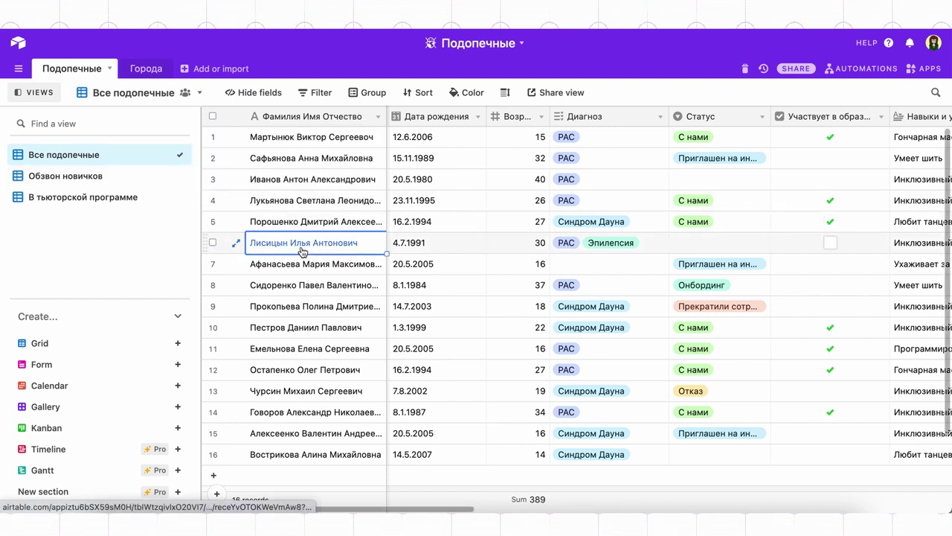
Delete the view "Обзвон новичков"
right_click(156, 176)
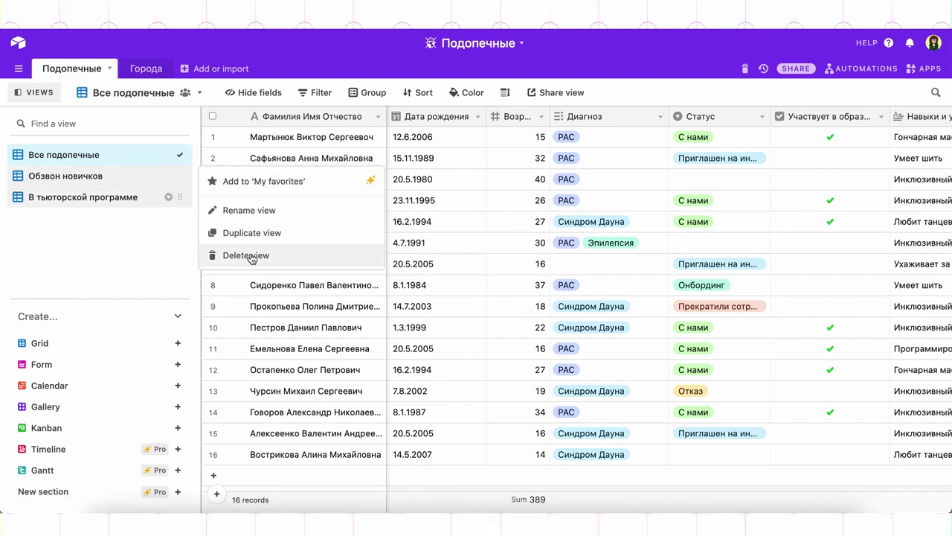
click(246, 255)
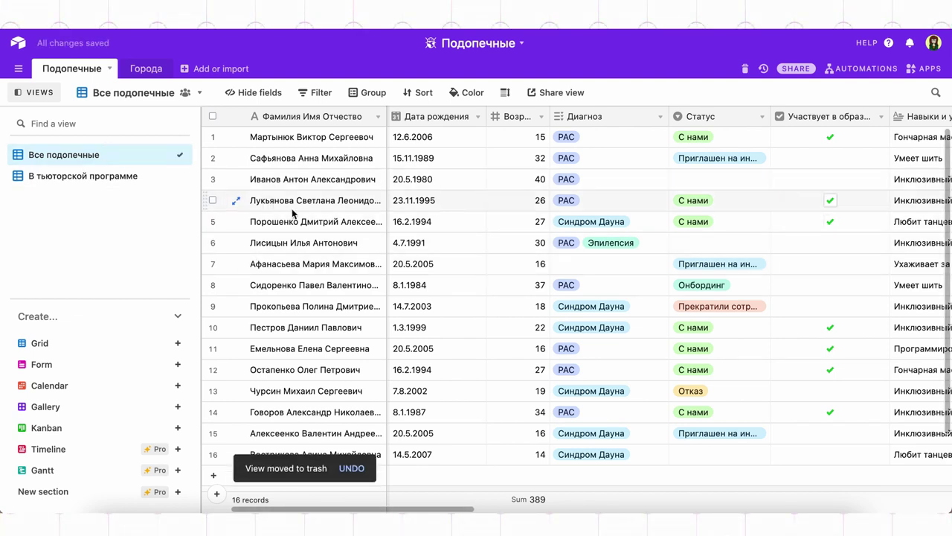
click(312, 246)
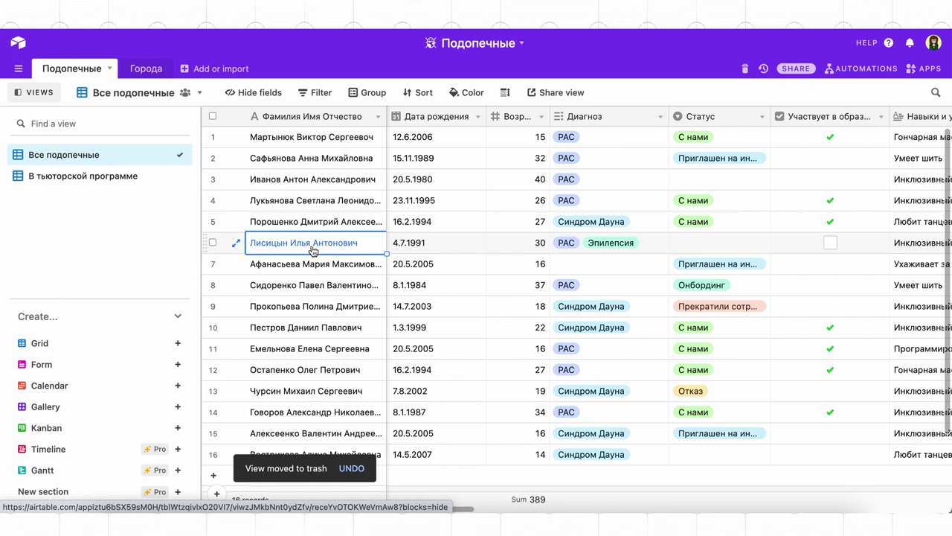
Restore the deleted view "Обзвон новичков" from the base trash
click(745, 68)
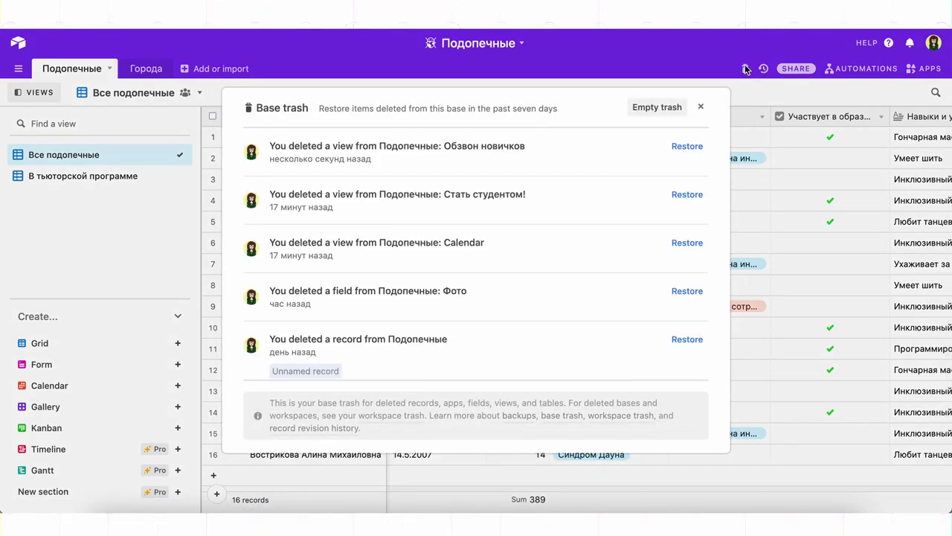
click(683, 146)
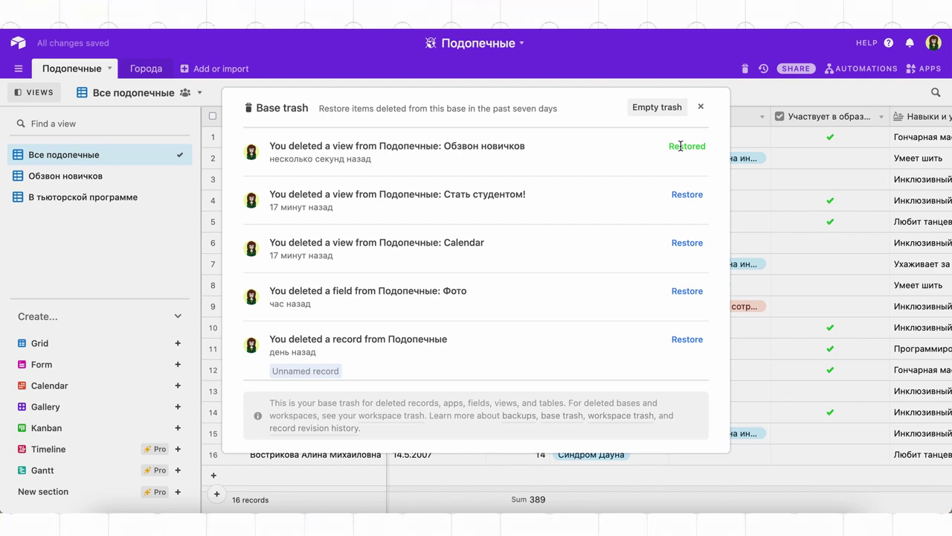
click(700, 107)
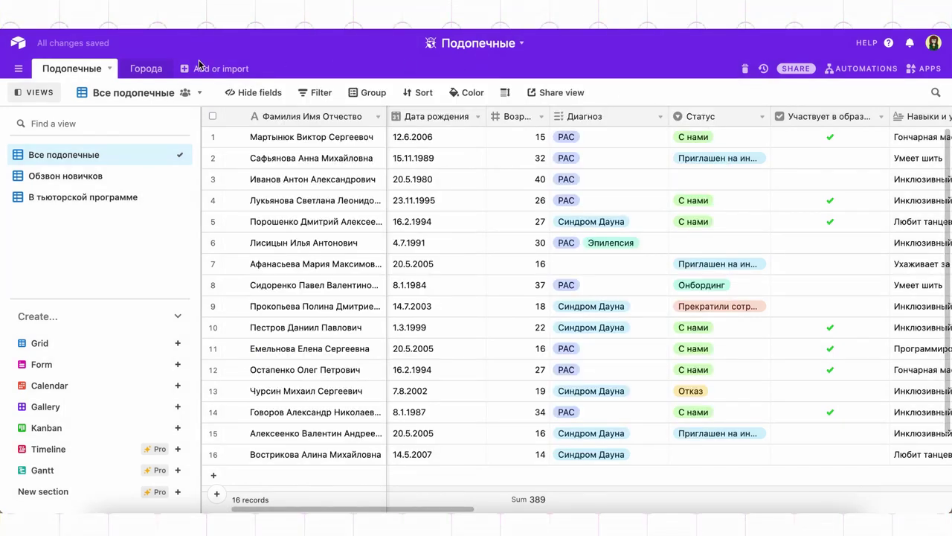
Display the collaborative, personal and locked permission options for the view "Все подопечные"
click(184, 94)
mouse_move(213, 132)
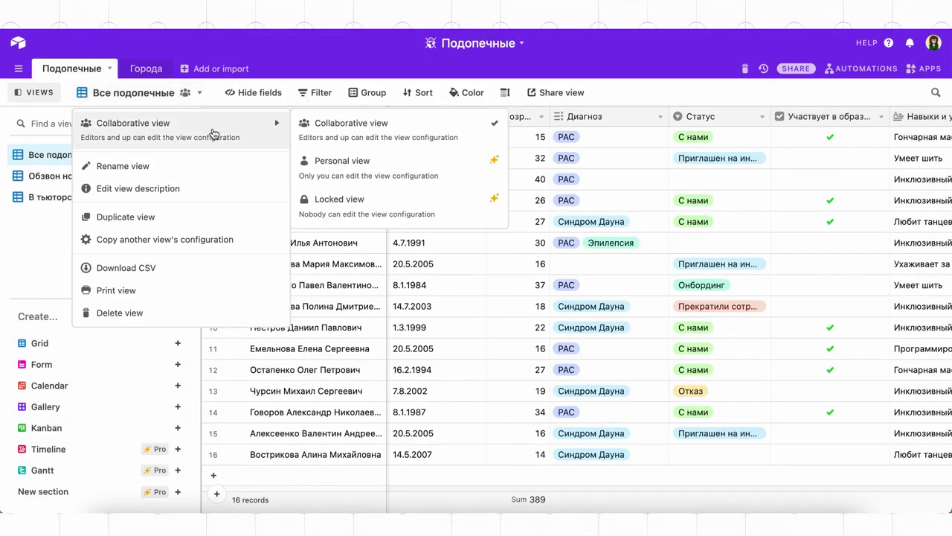